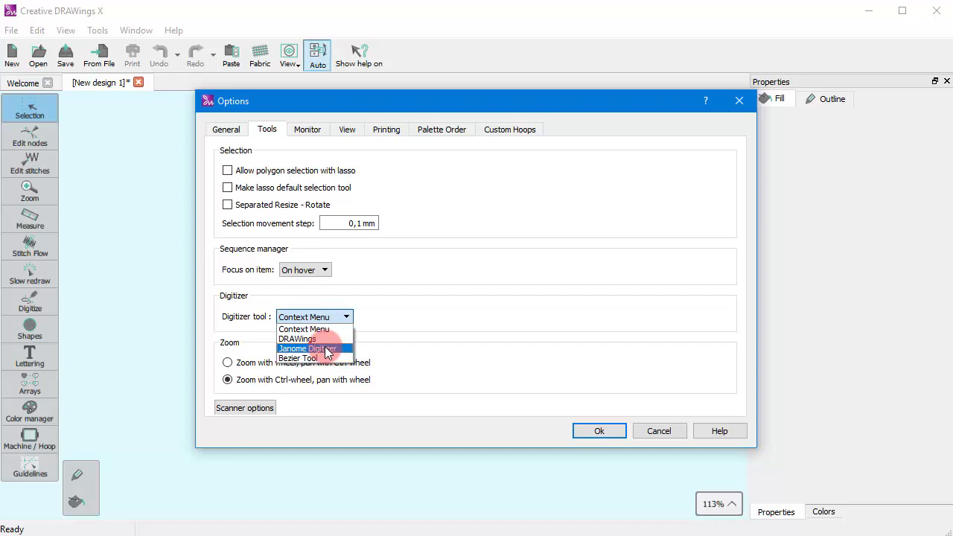
# Step: Set the digitizer tool option to Janome Digitizer and apply the options
pyautogui.click(328, 349)
pyautogui.click(598, 432)
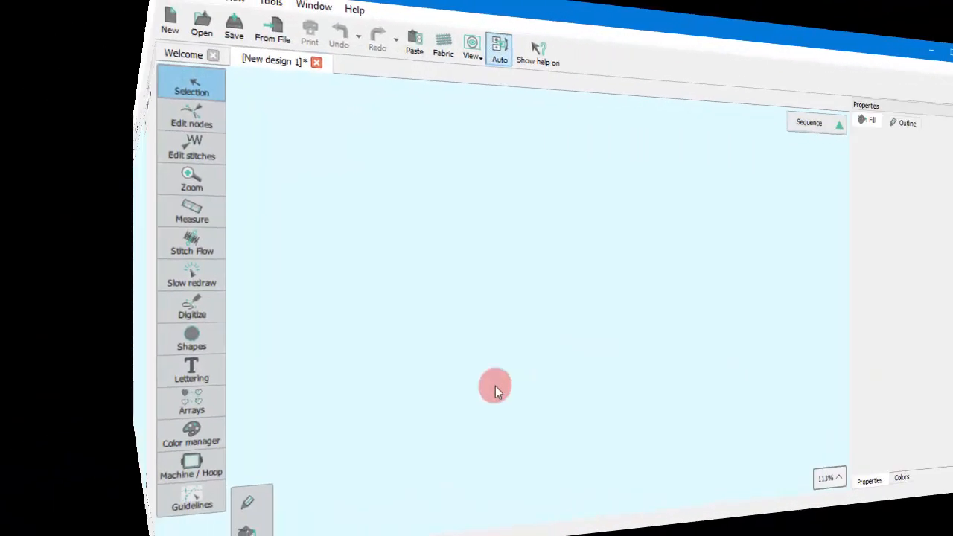
# Step: Start an Outline shape with three straight corner nodes rising from a low starting point on the blank canvas
pyautogui.click(23, 311)
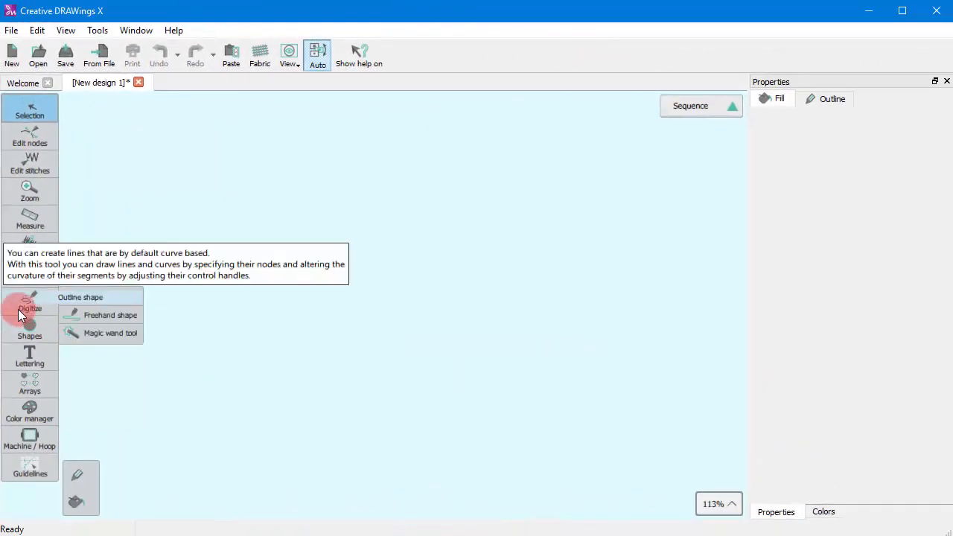
pyautogui.click(75, 299)
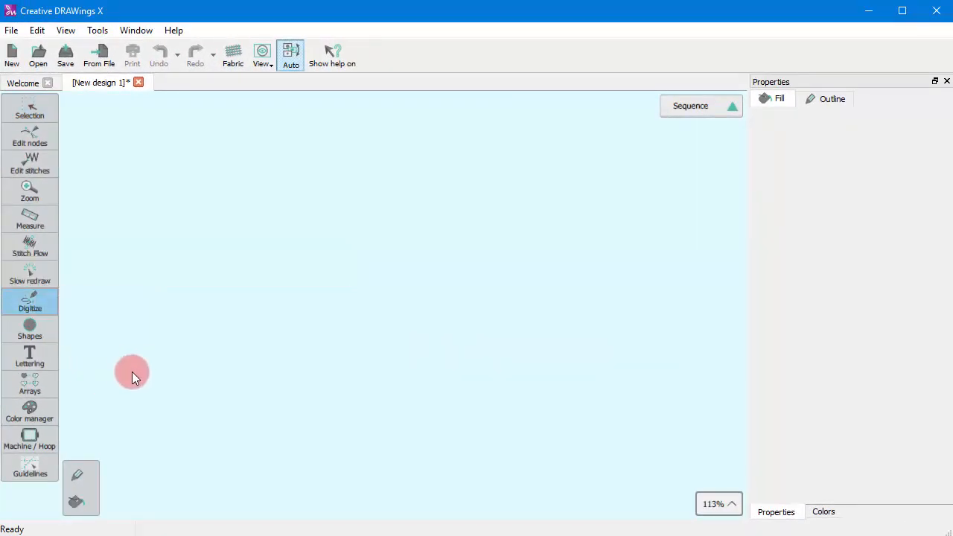
pyautogui.click(176, 326)
pyautogui.moveTo(176, 316); pyautogui.dragTo(156, 240)
pyautogui.click(206, 256)
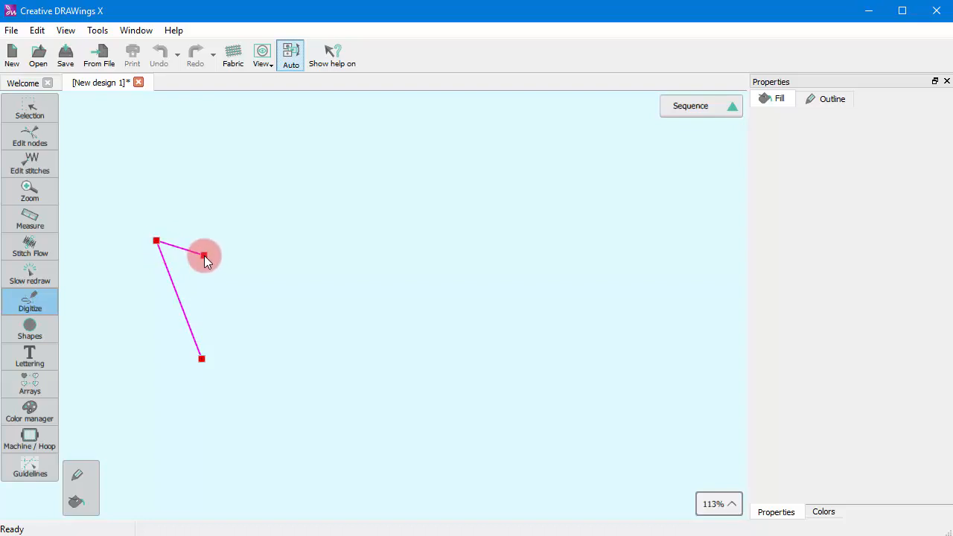
pyautogui.moveTo(204, 256); pyautogui.dragTo(192, 174)
pyautogui.click(249, 201)
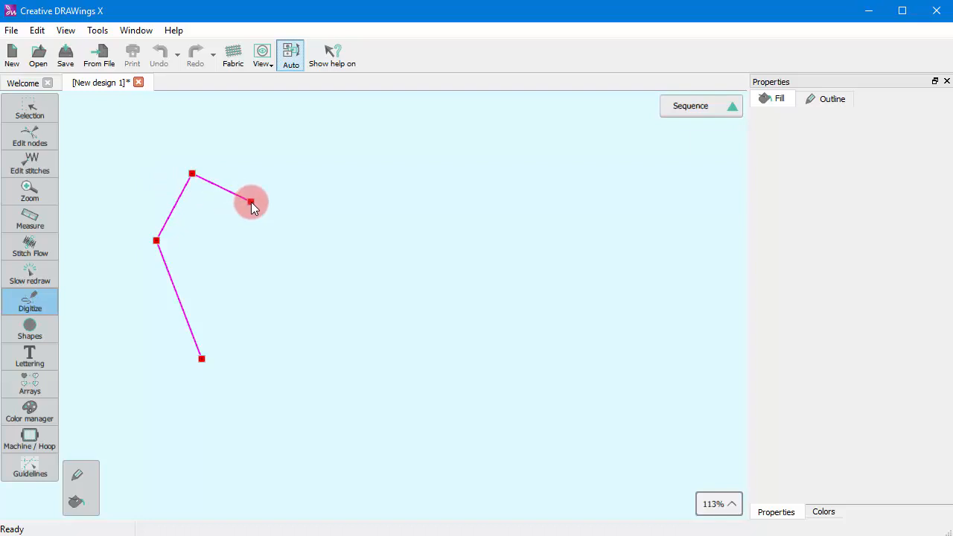
# Step: Continue the outline with two curve nodes, a corner node, a green smooth node and a final corner node
pyautogui.moveTo(251, 202); pyautogui.dragTo(237, 210)
pyautogui.rightClick(237, 211)
pyautogui.moveTo(297, 193); pyautogui.dragTo(303, 190)
pyautogui.rightClick(303, 190)
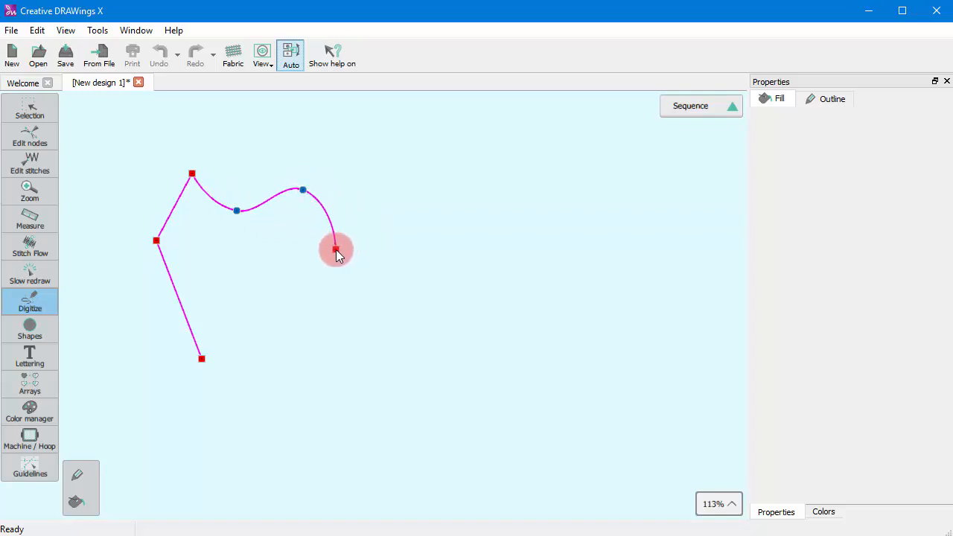
pyautogui.moveTo(314, 288); pyautogui.dragTo(317, 358)
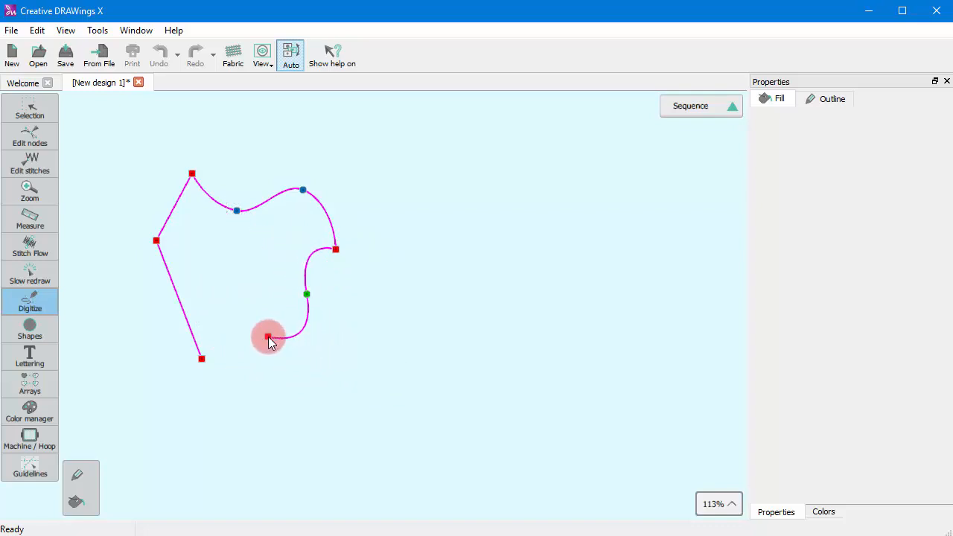
pyautogui.click(269, 336)
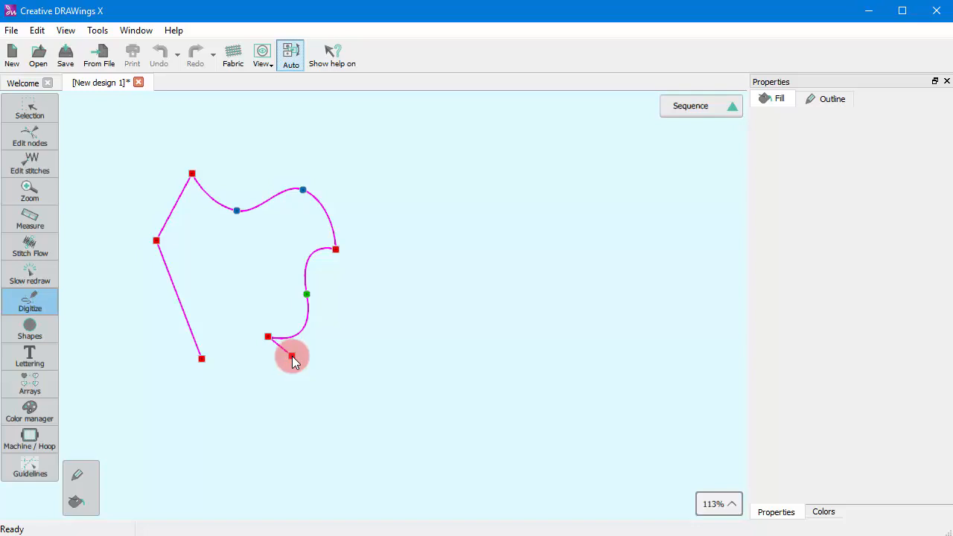
# Step: Remove the outline's placed nodes one by one back to its first straight segment
pyautogui.press('BackSpace')
pyautogui.press('BackSpace')
pyautogui.press('BackSpace')
pyautogui.press('BackSpace')
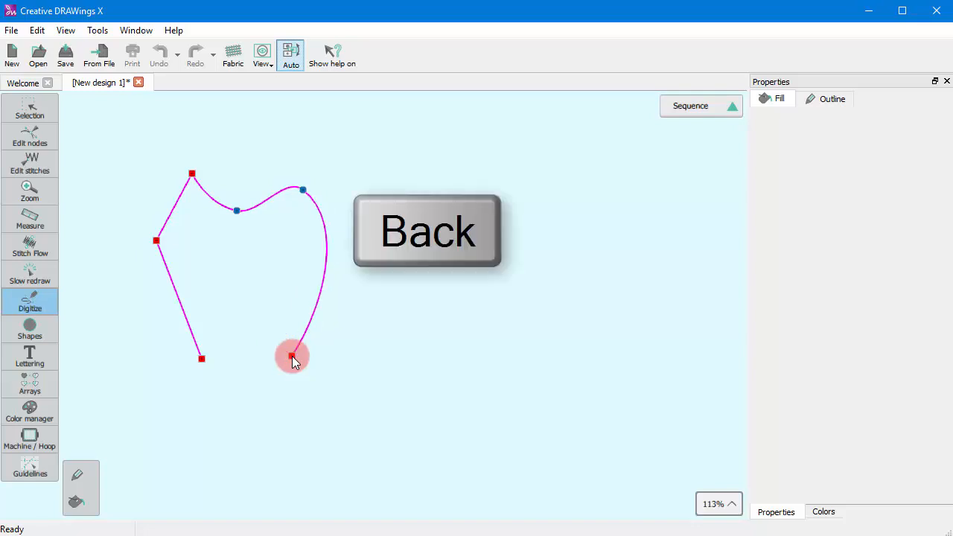
pyautogui.press('BackSpace')
pyautogui.press('BackSpace')
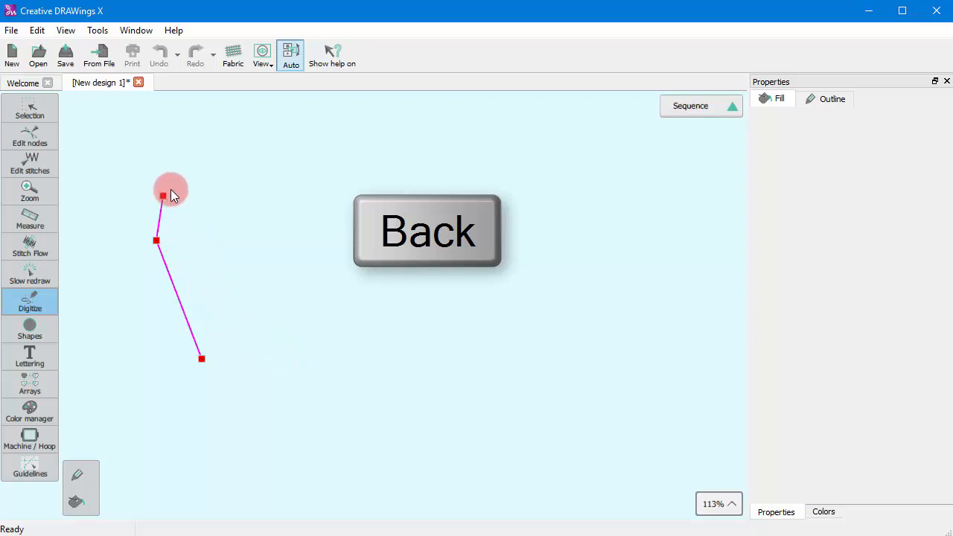
# Step: Add two more corner nodes to the outline, and remove every node except the starting one
pyautogui.click(233, 163)
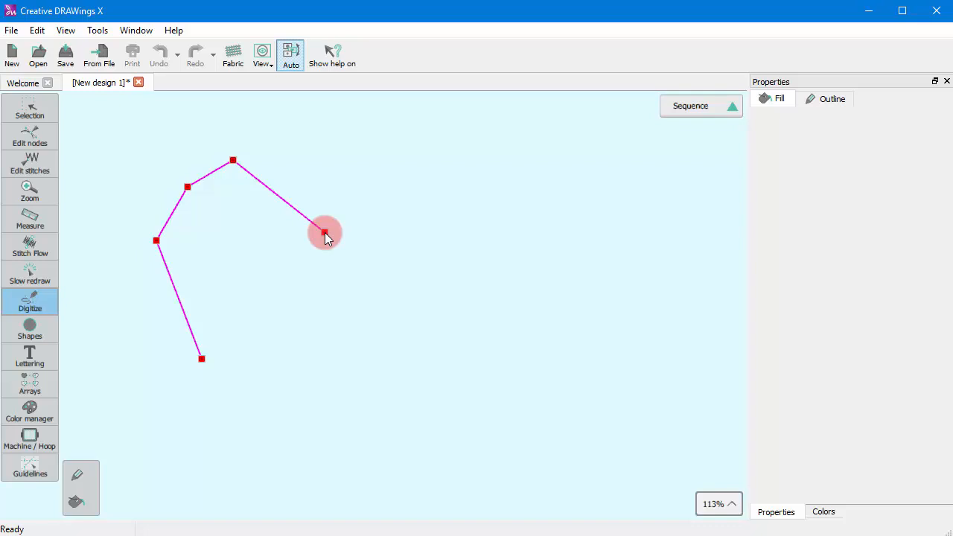
pyautogui.press('BackSpace')
pyautogui.press('BackSpace')
pyautogui.press('BackSpace')
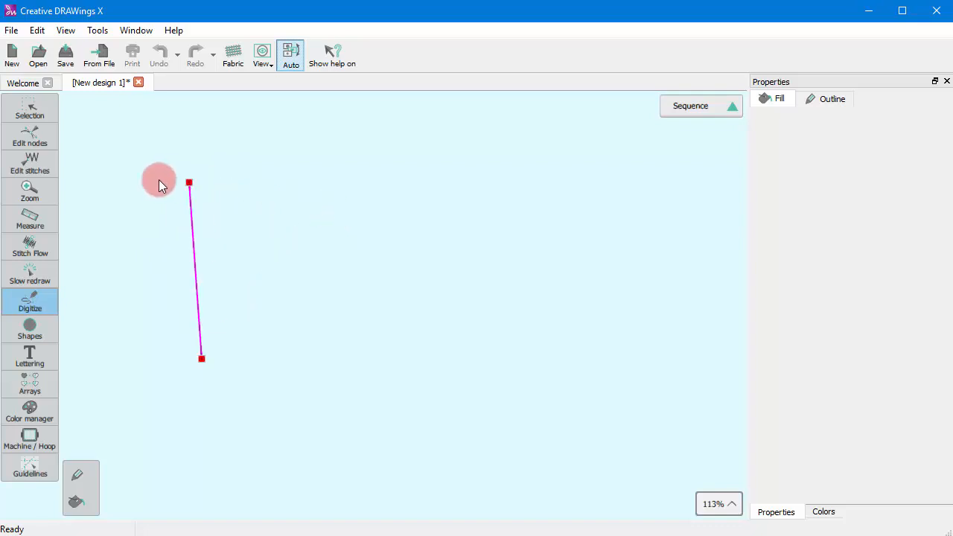
# Step: Place a peak node and a lower end node to finish the outline as an open inverted V
pyautogui.click(261, 187)
pyautogui.click(353, 358)
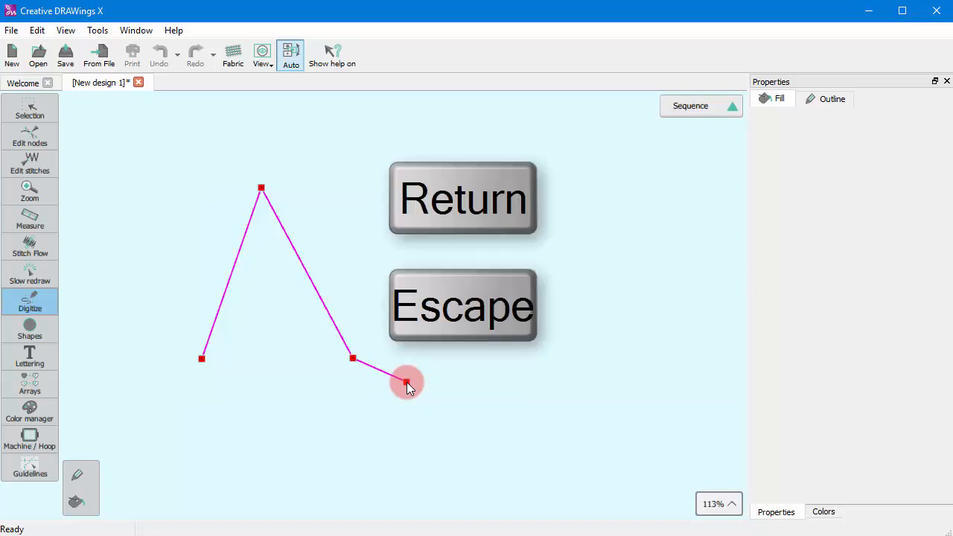
pyautogui.press('Return')
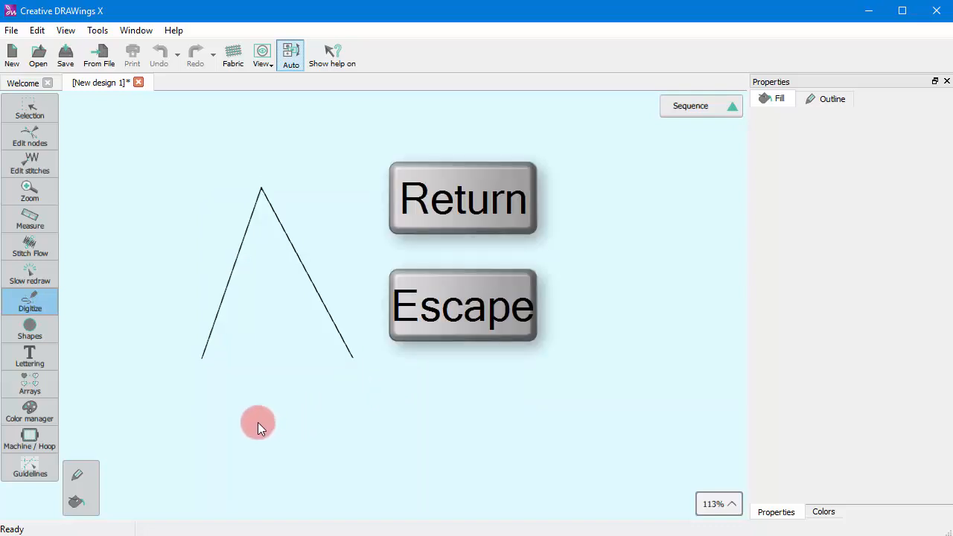
# Step: Draw a smaller open inverted V inside the first one and finish both lines as a single object
pyautogui.click(232, 365)
pyautogui.click(260, 244)
pyautogui.click(306, 304)
pyautogui.click(323, 365)
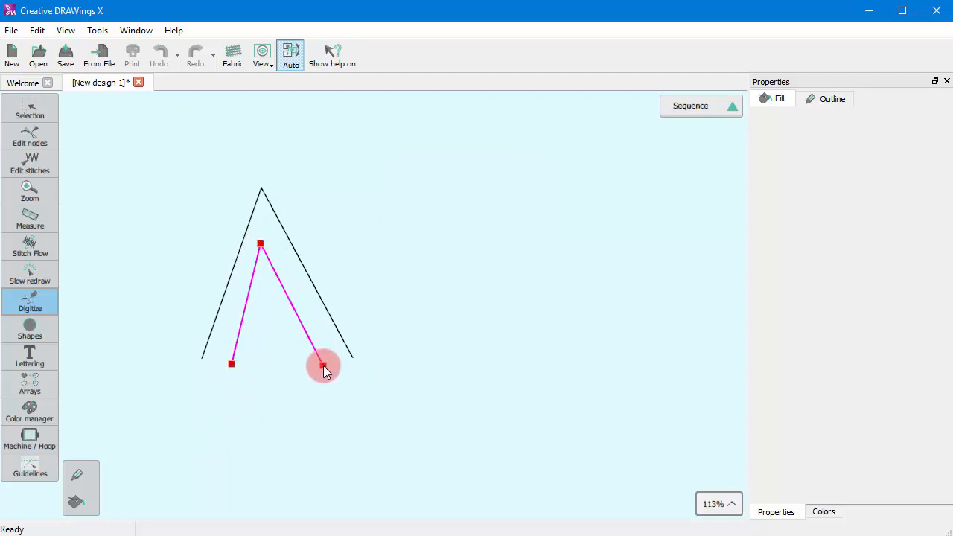
pyautogui.rightClick(331, 380)
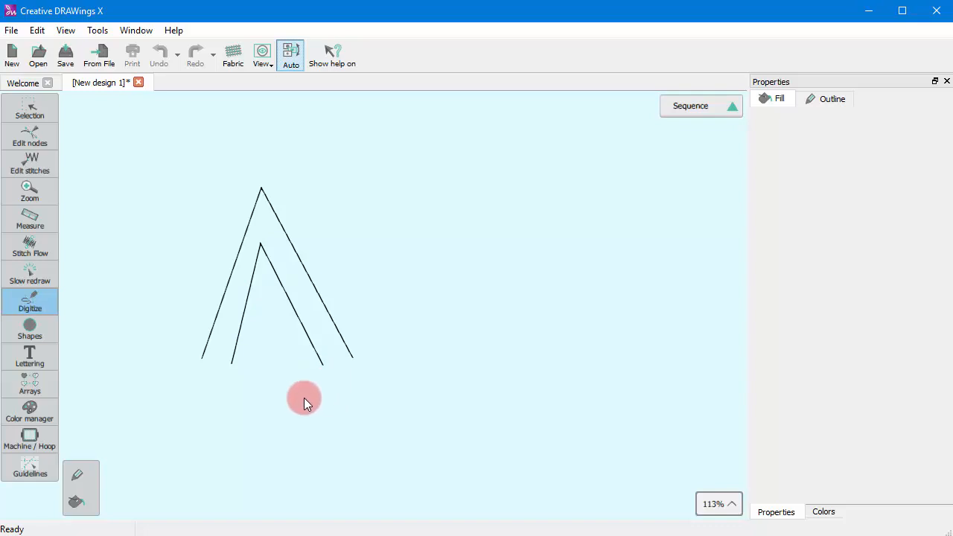
pyautogui.scroll(-3, 364, 395)
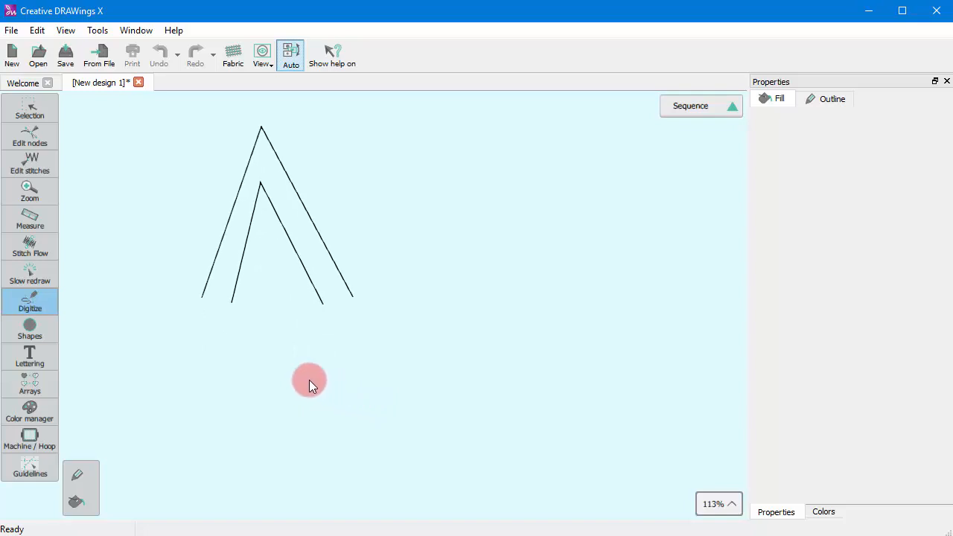
pyautogui.scroll(2, 307, 376)
pyautogui.scroll(1, 305, 369)
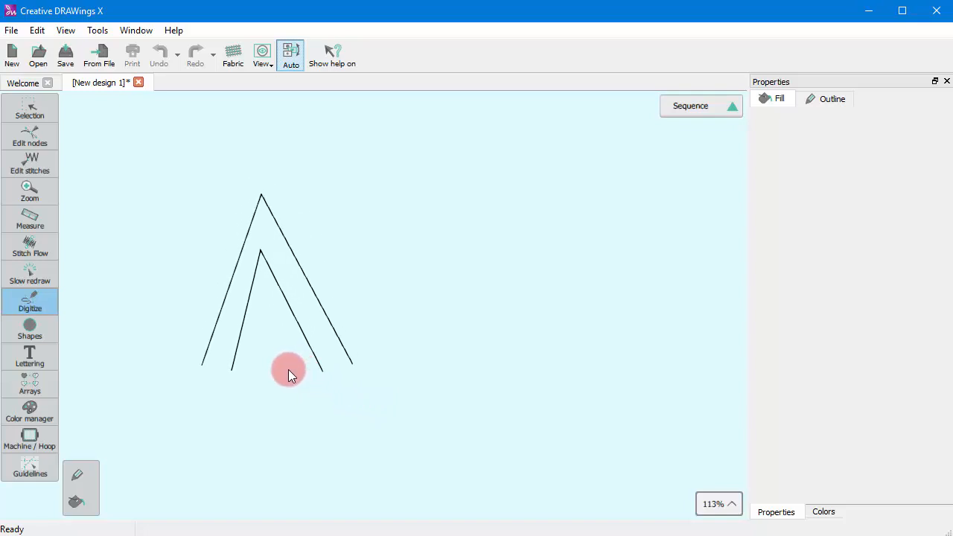
pyautogui.rightClick(288, 369)
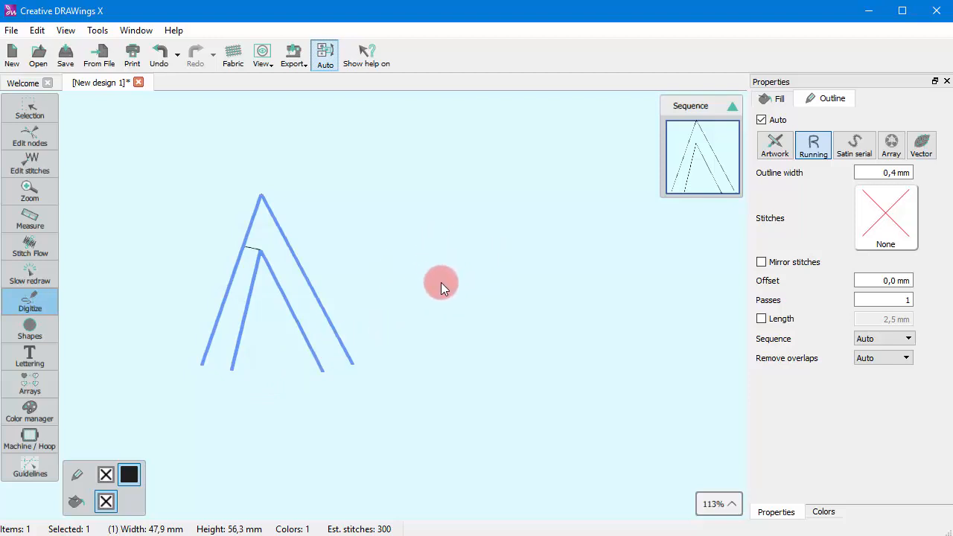
# Step: Draw a shallow three-node open line about 30 mm wide beneath the inverted Vs as a separate object, and leave the tool
pyautogui.click(330, 381)
pyautogui.click(291, 400)
pyautogui.click(234, 385)
pyautogui.click(255, 427)
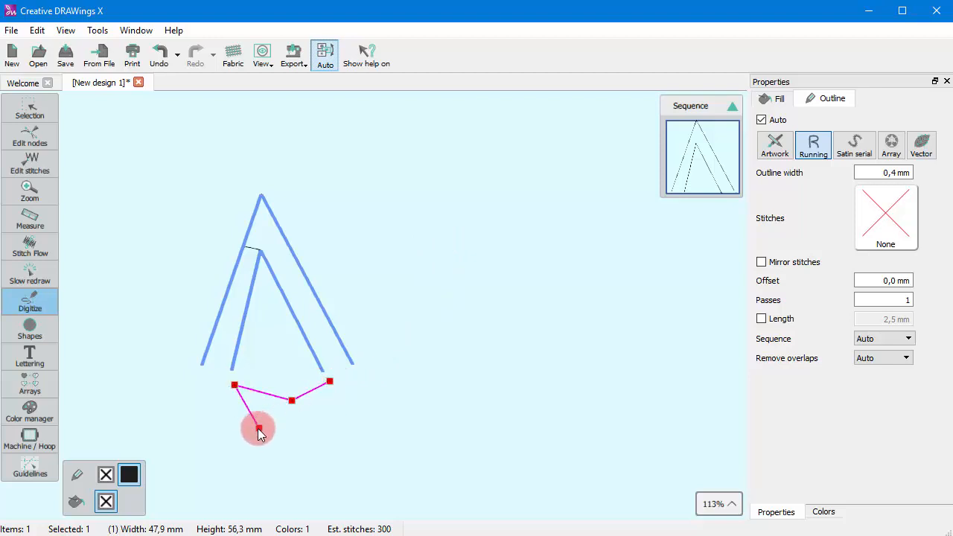
pyautogui.moveTo(255, 428); pyautogui.dragTo(255, 413)
pyautogui.rightClick(251, 413)
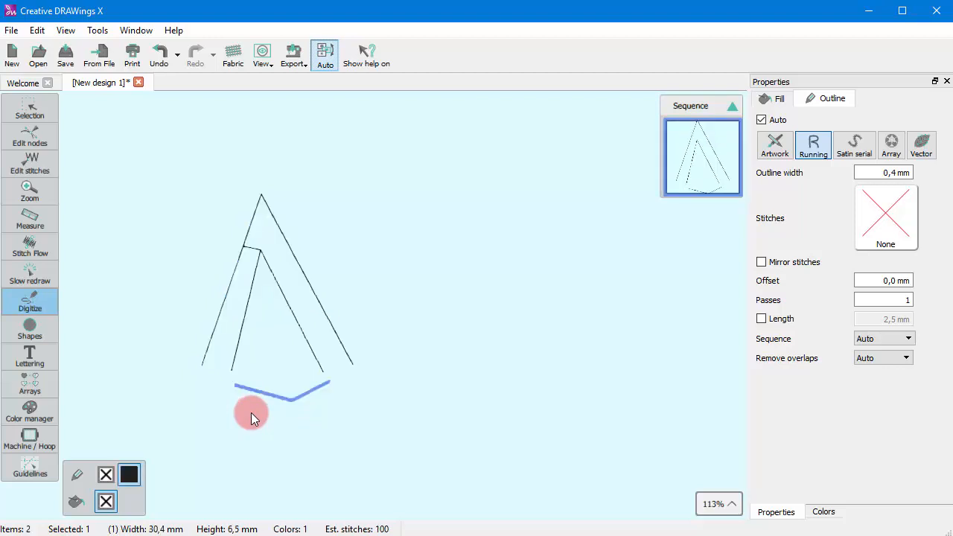
pyautogui.press('Escape')
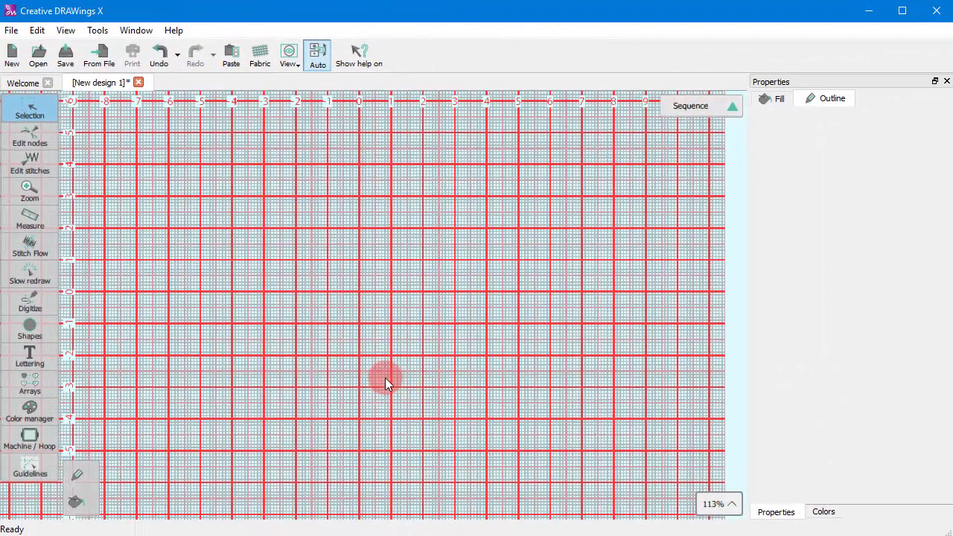
# Step: Draw a straight-sided quadrilateral with the Outline shape tool on the empty grid, closing it at its starting node
pyautogui.click(30, 298)
pyautogui.click(77, 297)
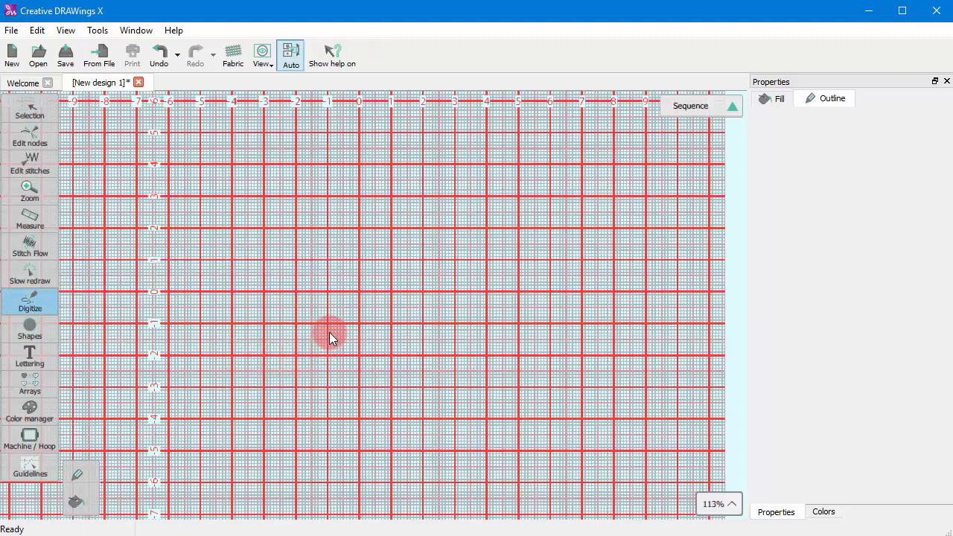
pyautogui.scroll(2, 329, 332)
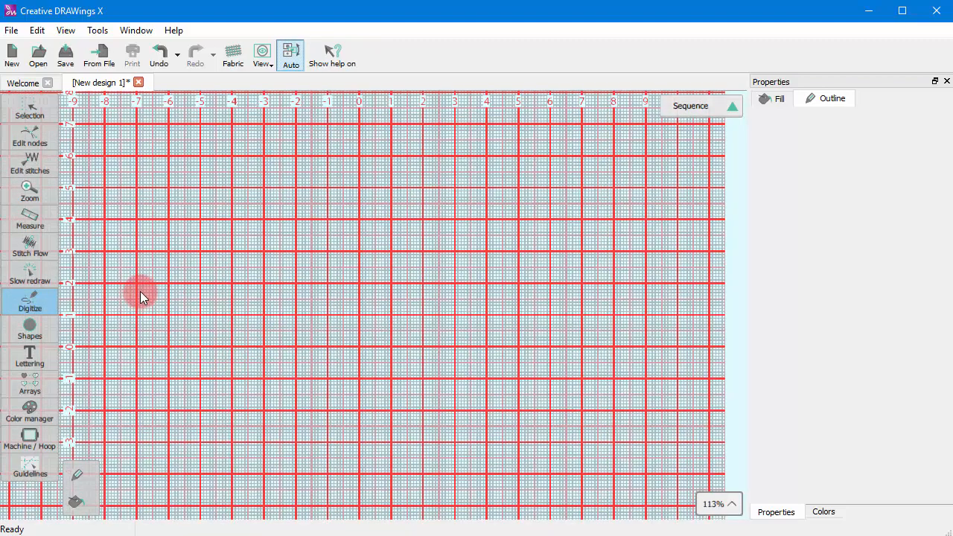
pyautogui.click(140, 290)
pyautogui.click(128, 206)
pyautogui.click(215, 156)
pyautogui.click(294, 198)
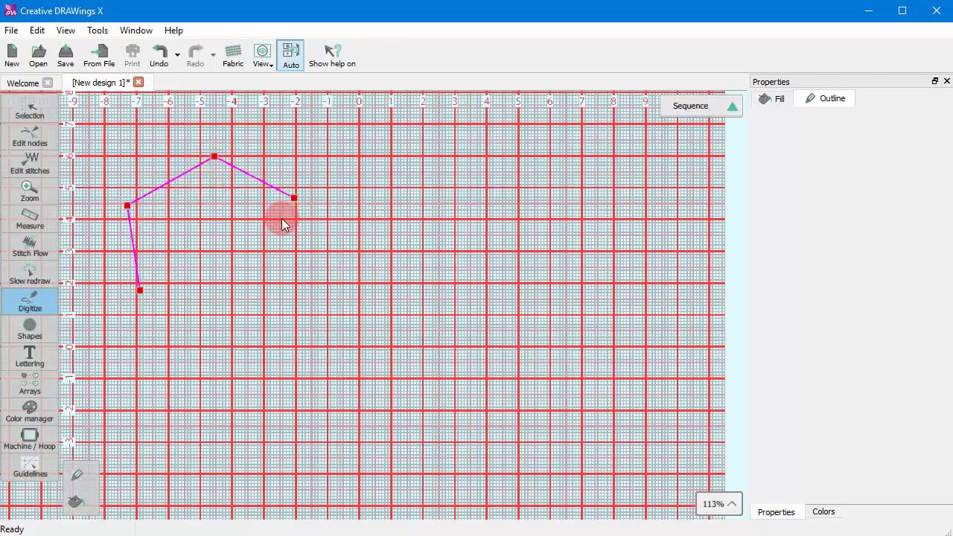
pyautogui.click(246, 243)
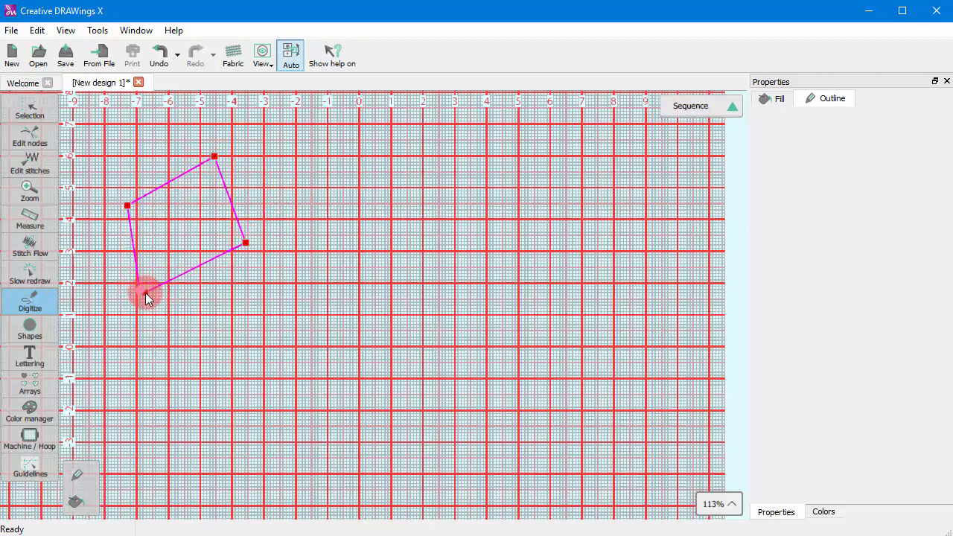
pyautogui.click(143, 290)
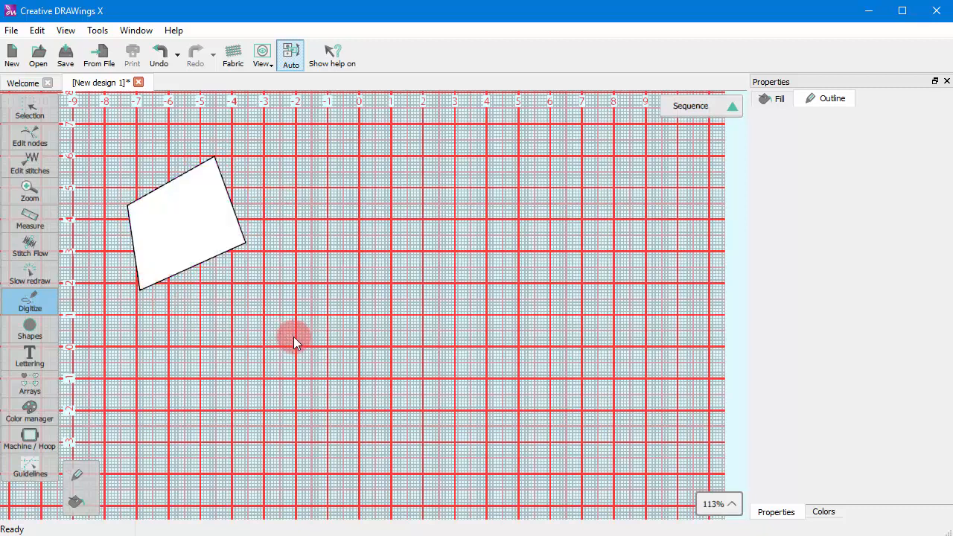
# Step: Start a second outline beside the quadrilateral with two corner nodes, a green smooth node and two curve nodes
pyautogui.click(329, 239)
pyautogui.click(289, 189)
pyautogui.click(349, 159)
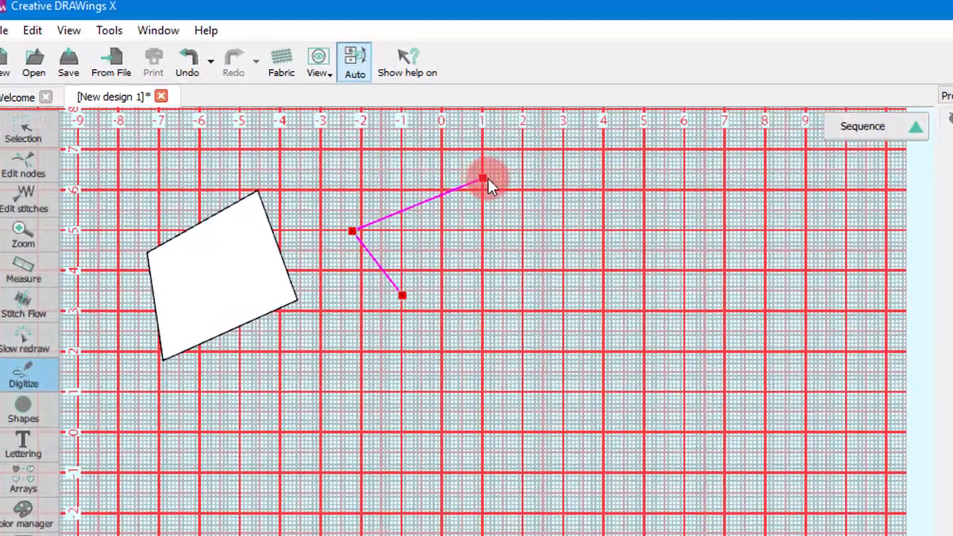
pyautogui.rightClick(391, 147)
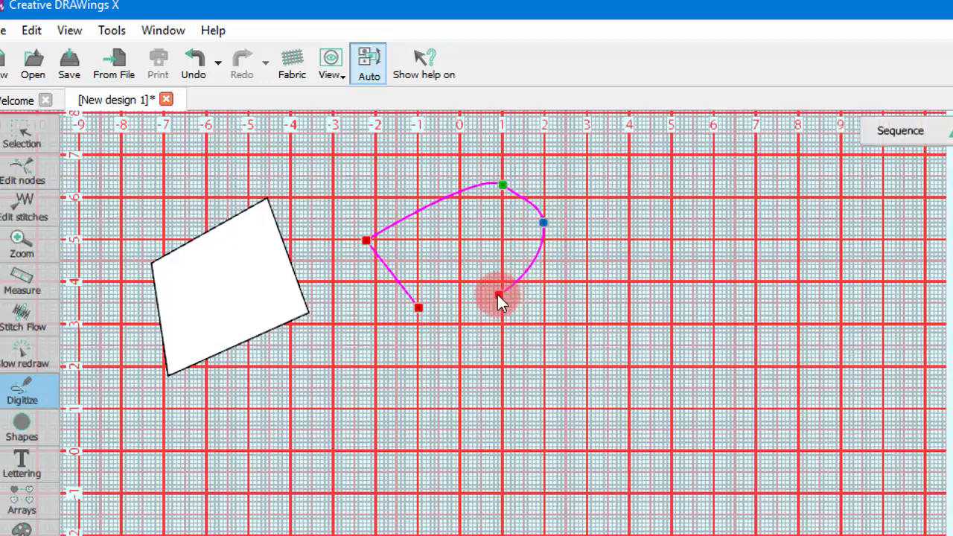
pyautogui.click(500, 284)
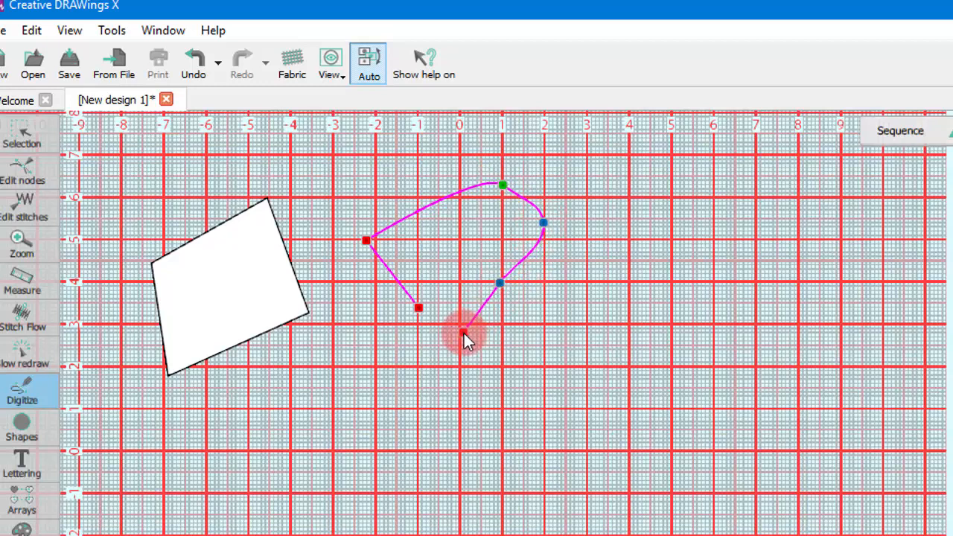
pyautogui.click(431, 332)
pyautogui.moveTo(431, 331); pyautogui.dragTo(466, 321)
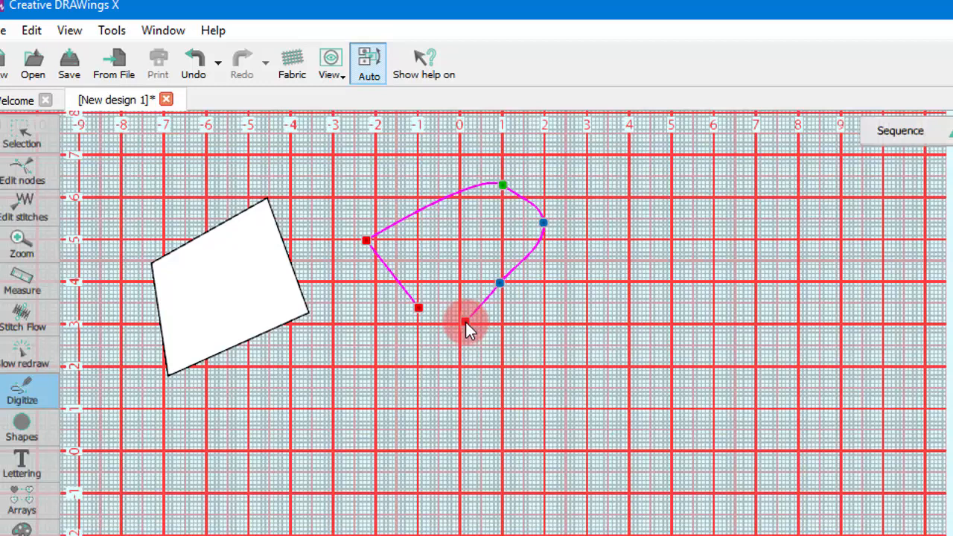
# Step: Extend the second outline with a curve node, two corner nodes and a last curve node, and finish it as a closed shape
pyautogui.moveTo(465, 321); pyautogui.dragTo(480, 357)
pyautogui.rightClick(481, 357)
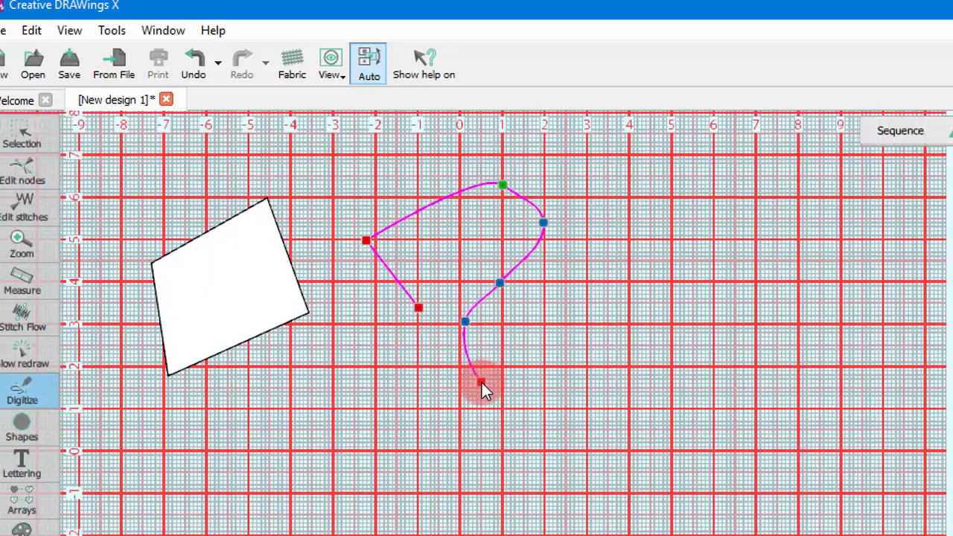
pyautogui.click(430, 409)
pyautogui.click(368, 401)
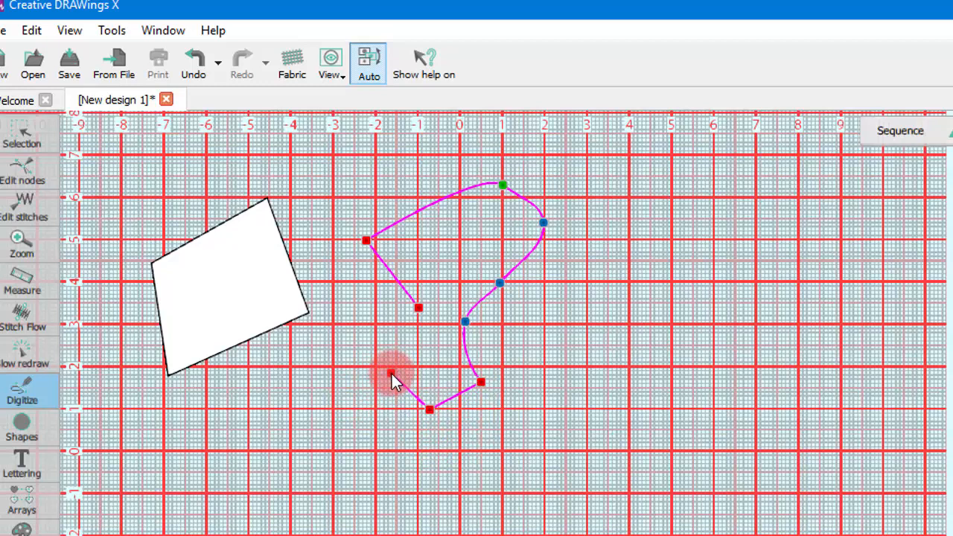
pyautogui.rightClick(392, 372)
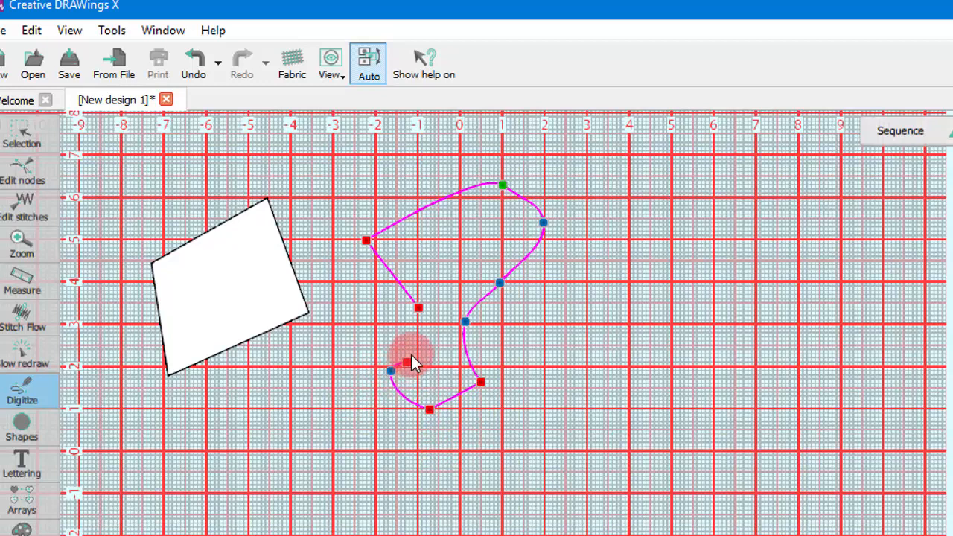
pyautogui.press('Return')
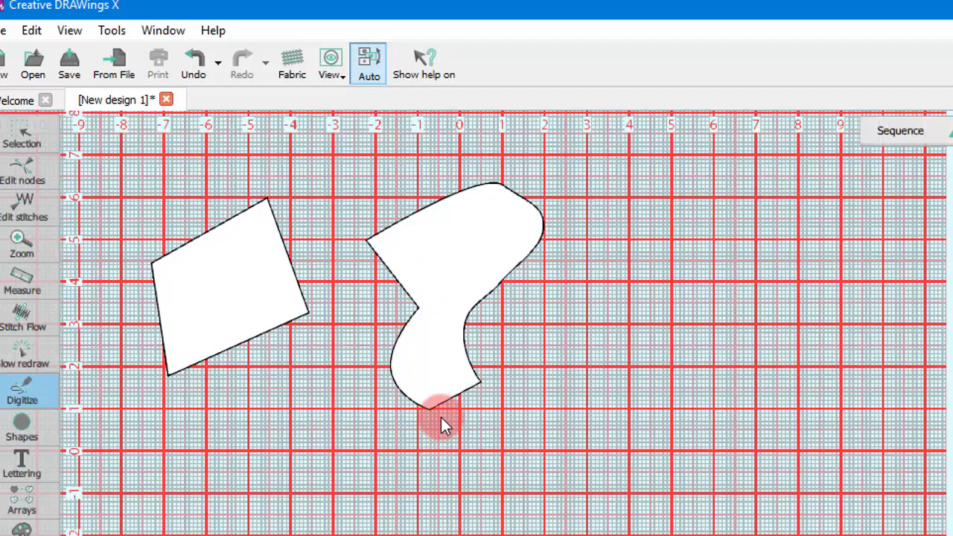
# Step: Draw an open seven-node zigzag about 56 mm wide beside the curved shape, snapping its peaks and valleys to grid intersections, and finish it
pyautogui.click(561, 364)
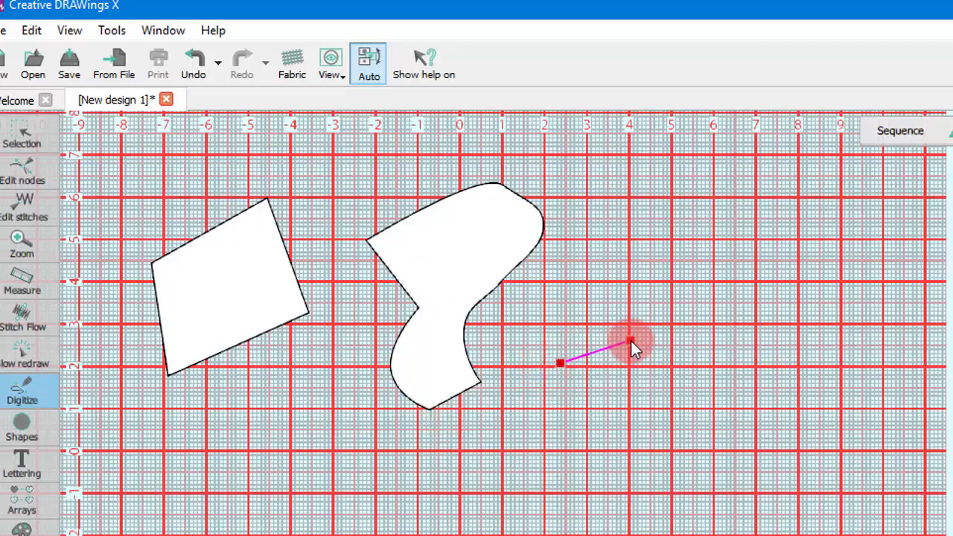
pyautogui.keyDown('alt'); pyautogui.click(588, 325); pyautogui.keyUp('alt')
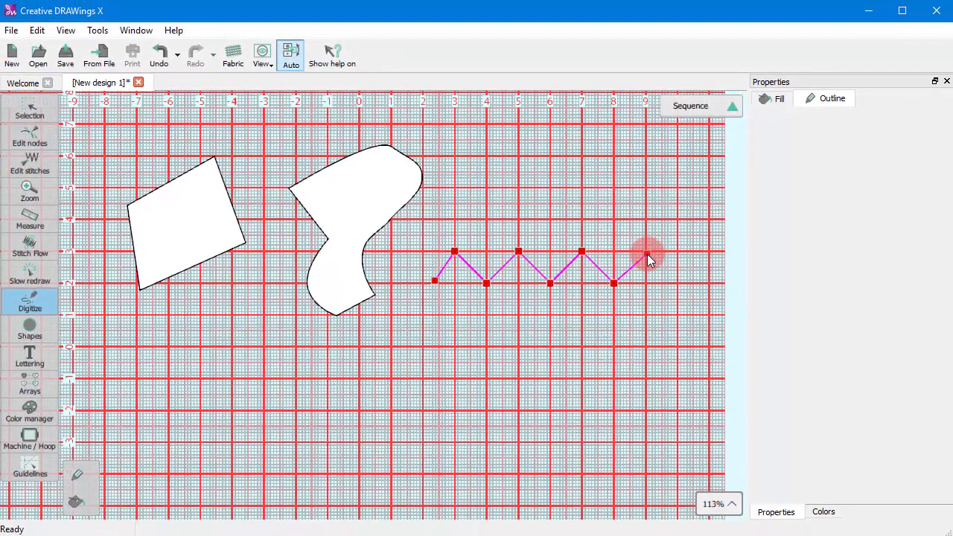
pyautogui.rightClick(598, 350)
# Step: Draw a closed four-node diamond about 29 mm wide and 43 mm high below the curved shape, ending at its starting node
pyautogui.click(385, 410)
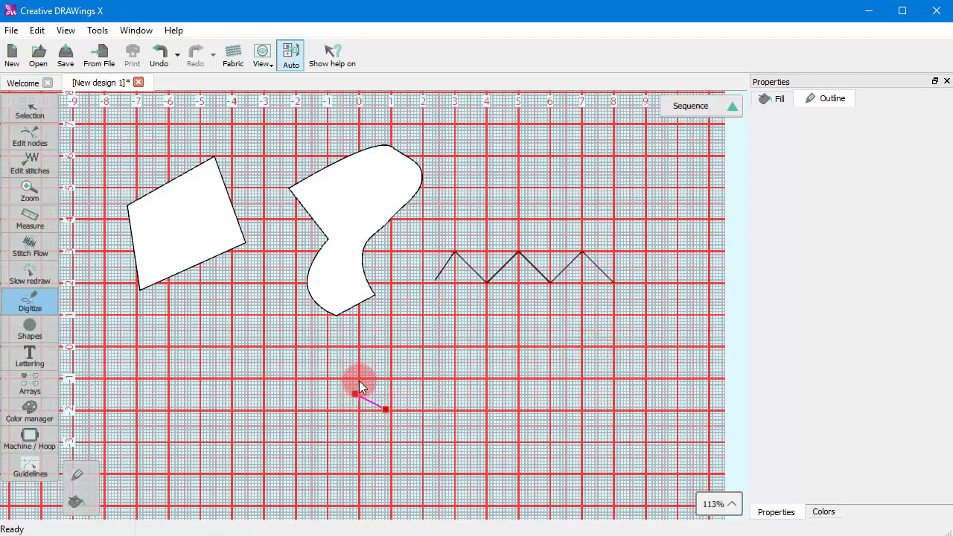
pyautogui.click(347, 345)
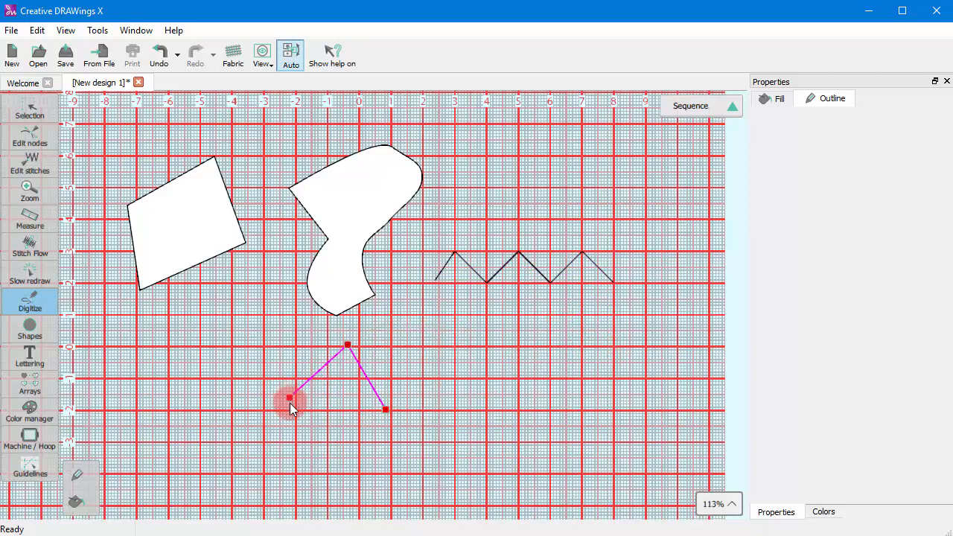
pyautogui.click(294, 410)
pyautogui.click(354, 483)
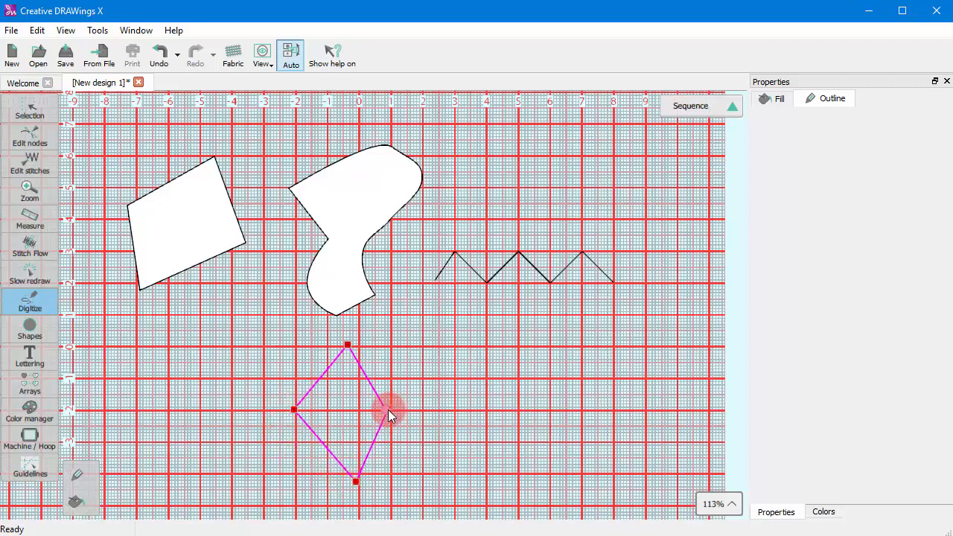
pyautogui.click(386, 410)
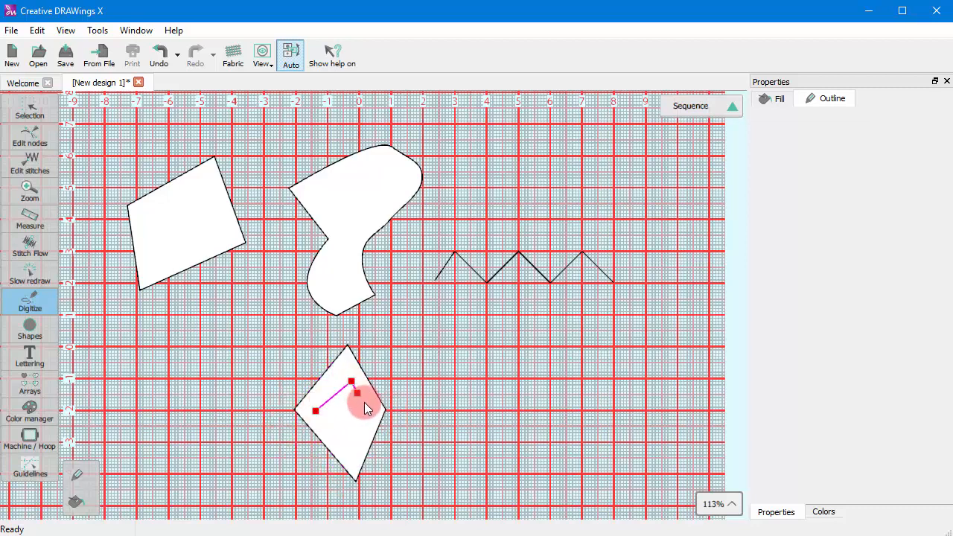
# Step: Draw a smaller four-node diamond about 18 mm wide inside the first diamond, closing it at its starting node
pyautogui.click(316, 411)
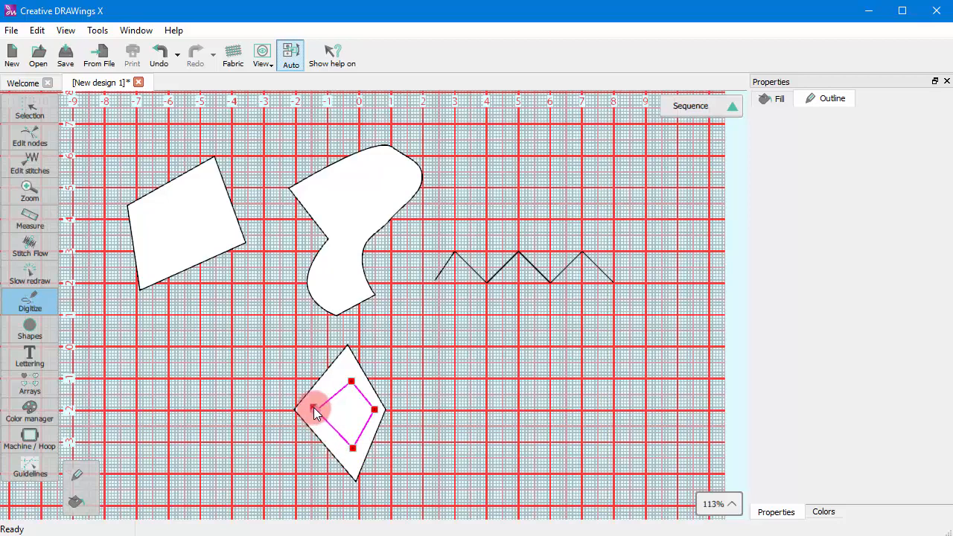